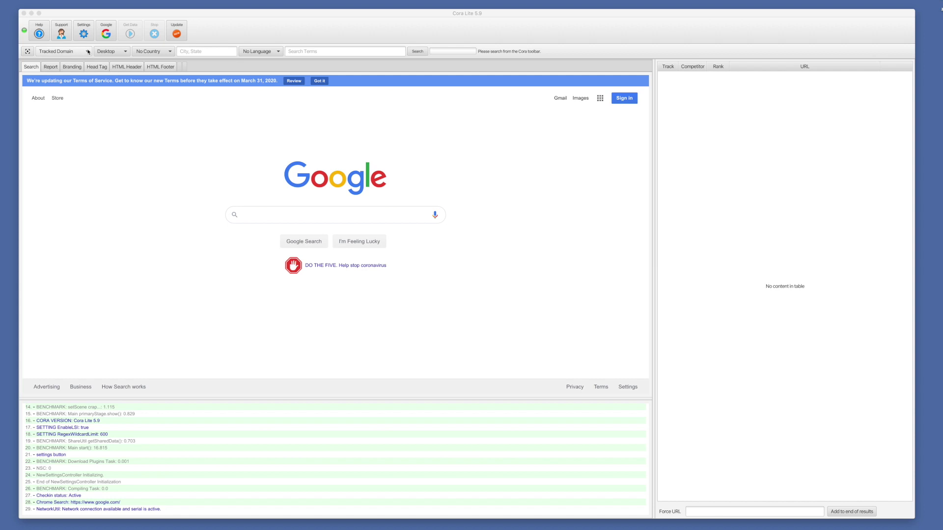
{"action": "left_click", "coordinate": [88, 51]}
{"action": "left_click", "coordinate": [88, 52]}
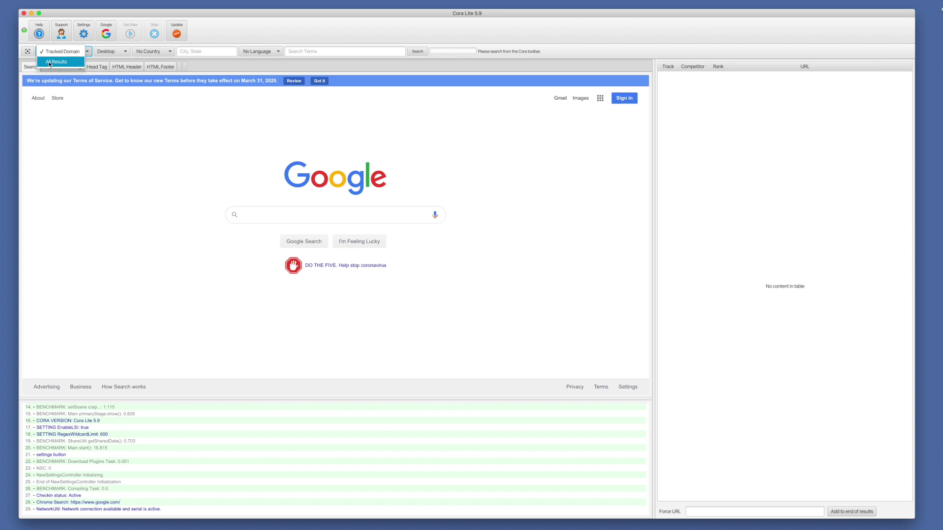
{"action": "left_click", "coordinate": [286, 25]}
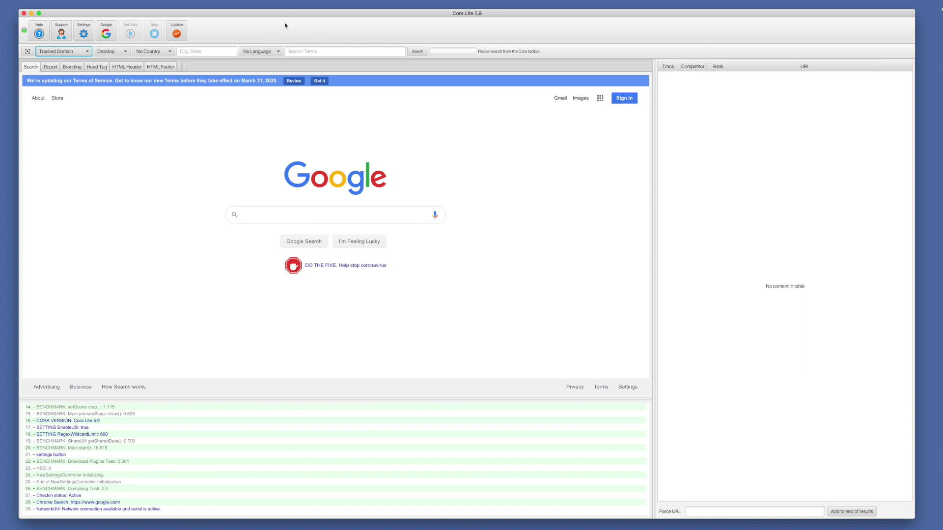
{"action": "left_click", "coordinate": [125, 52]}
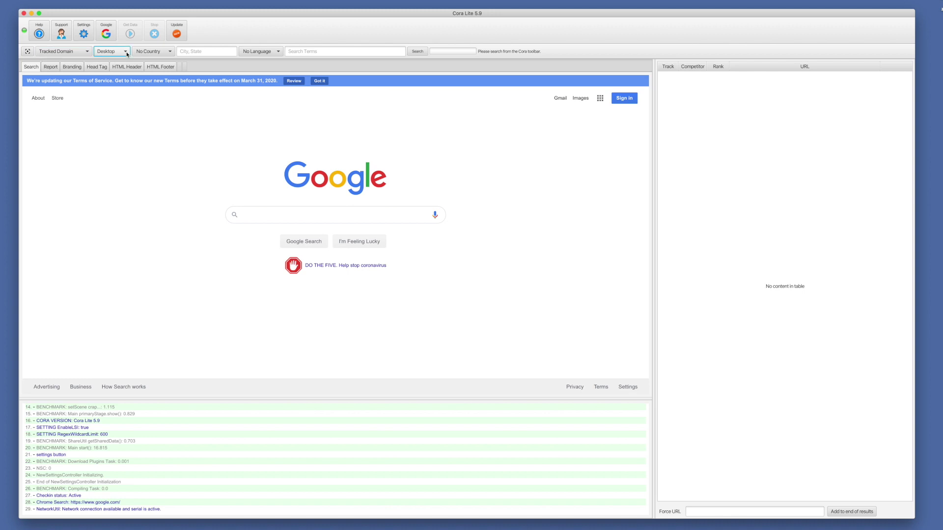
{"action": "left_click", "coordinate": [234, 35]}
Search Google for "dui lawyer los angeles" with Tracked Domain and Desktop results selected.
{"action": "left_click", "coordinate": [303, 52]}
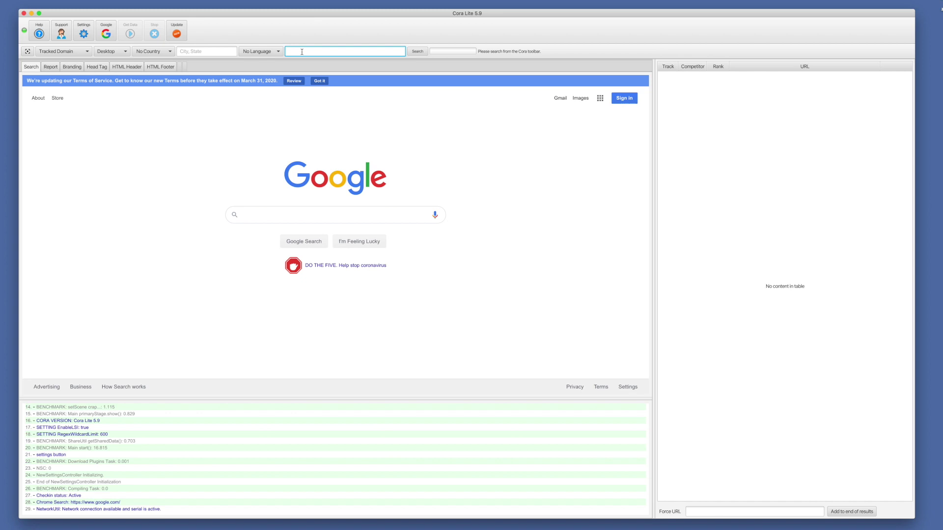
{"action": "type", "text": "dui lawyer los angeles"}
{"action": "key", "text": "Return"}
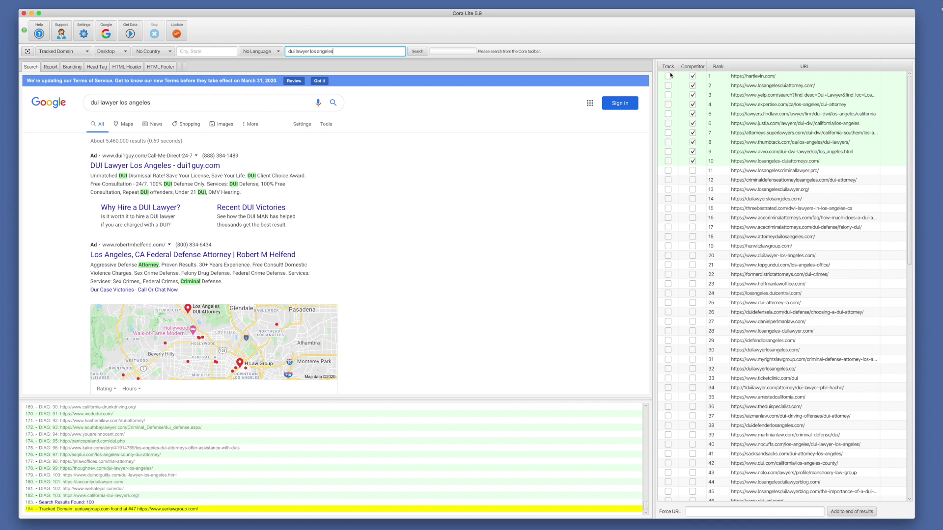
{"action": "scroll", "coordinate": [708, 191], "scroll_direction": "down", "scroll_amount": 10}
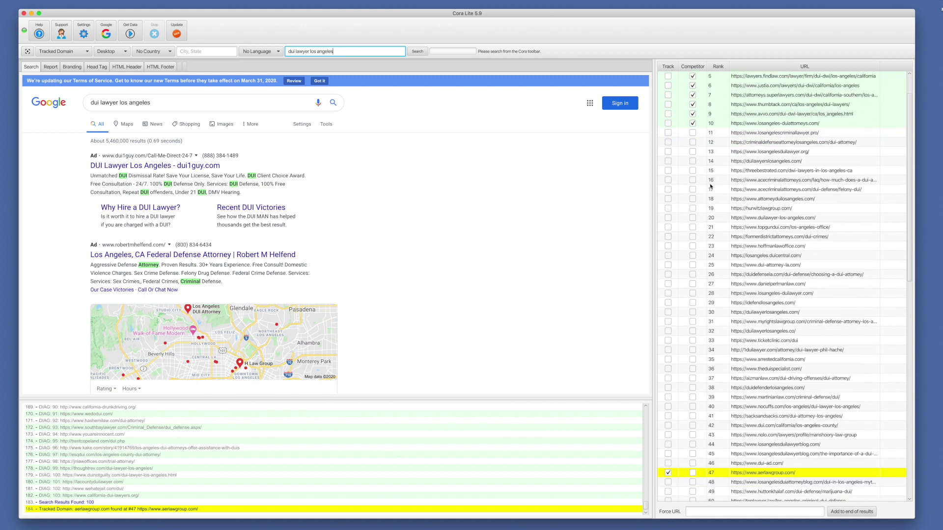
{"action": "scroll", "coordinate": [752, 270], "scroll_direction": "down", "scroll_amount": 2}
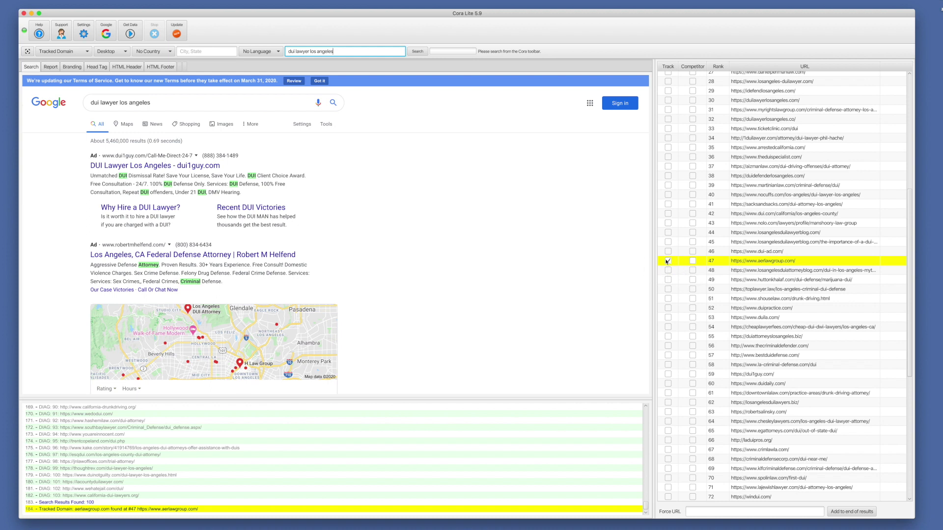
{"action": "left_click", "coordinate": [668, 233]}
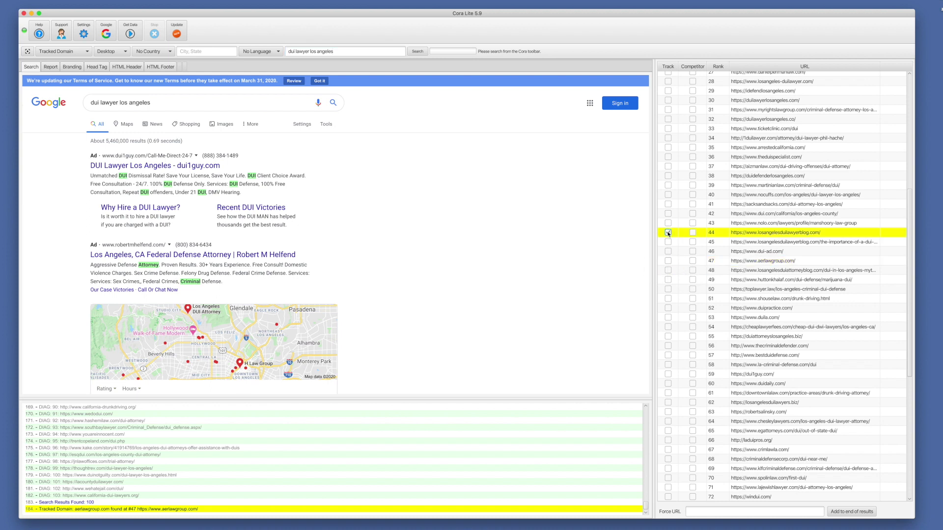
{"action": "left_click", "coordinate": [668, 261]}
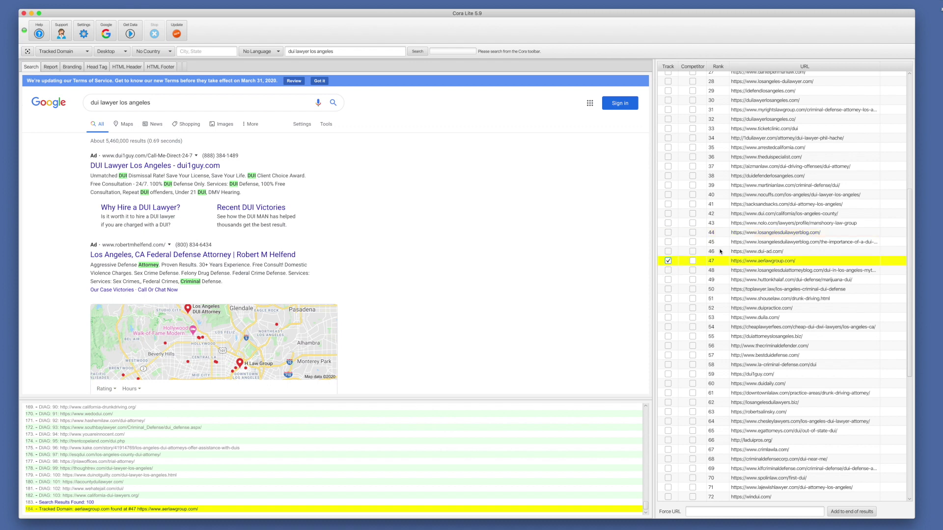
Replace the rank 3 yelp.com page with the rank 11 losangelescriminallawyer.pro page in the competitor selection.
{"action": "scroll", "coordinate": [718, 252], "scroll_direction": "up", "scroll_amount": 10}
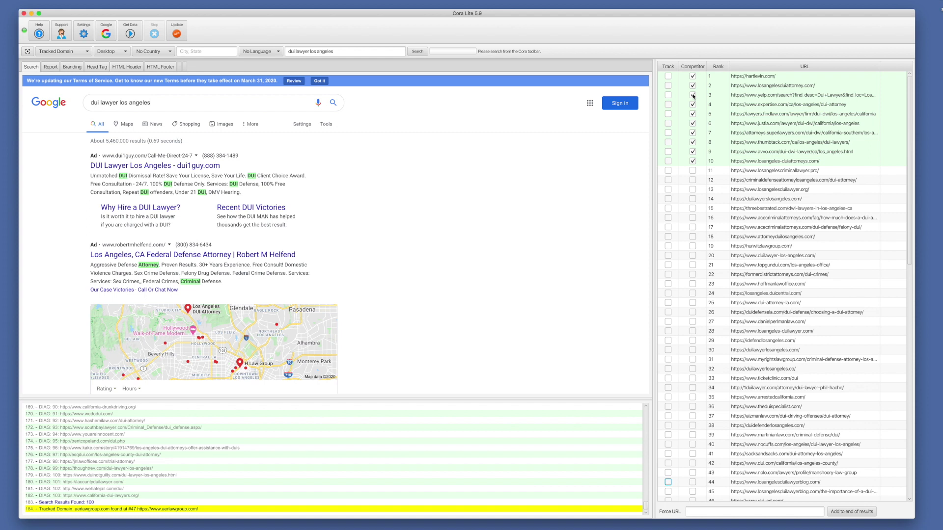
{"action": "left_click", "coordinate": [693, 95]}
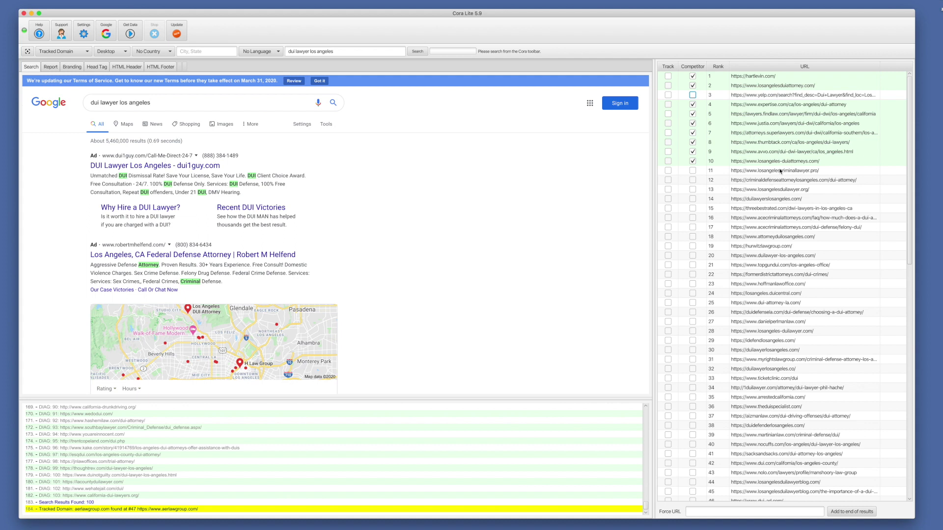
{"action": "left_click", "coordinate": [693, 171]}
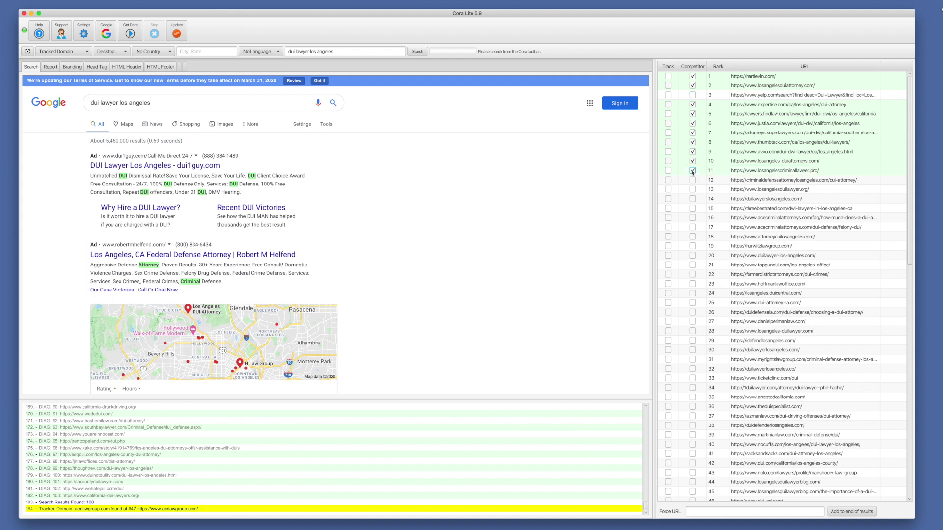
Review the report branding instructions and wildcards, plus the head tag, HTML header and HTML footer code.
{"action": "left_click", "coordinate": [71, 66]}
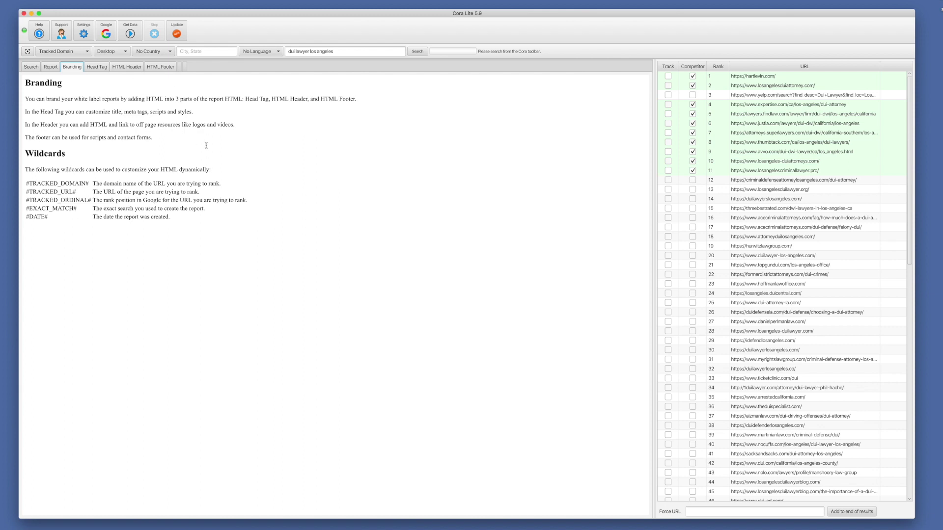
{"action": "left_click", "coordinate": [97, 69]}
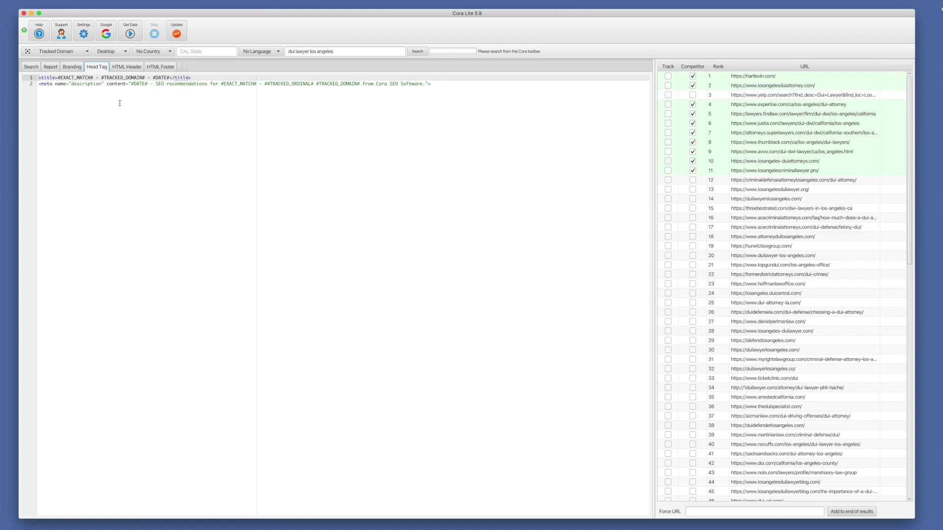
{"action": "left_click", "coordinate": [126, 67]}
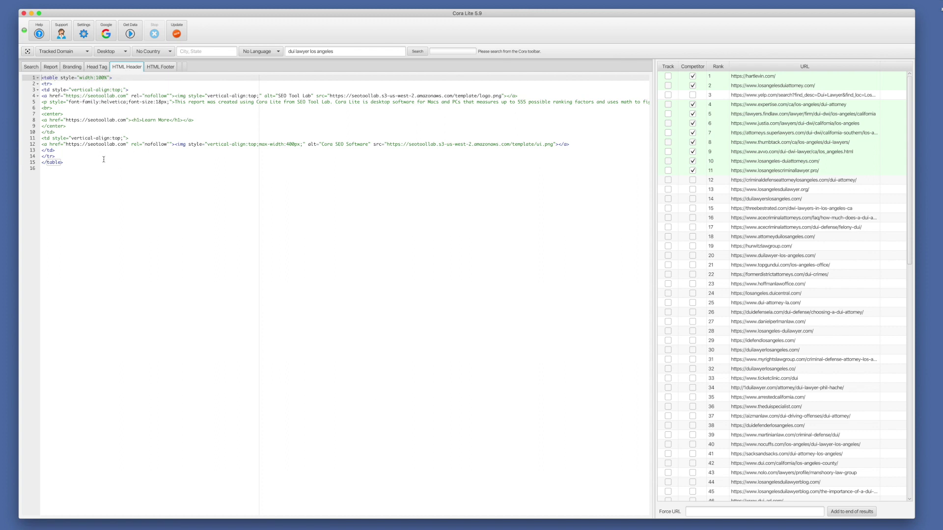
{"action": "left_click", "coordinate": [156, 67]}
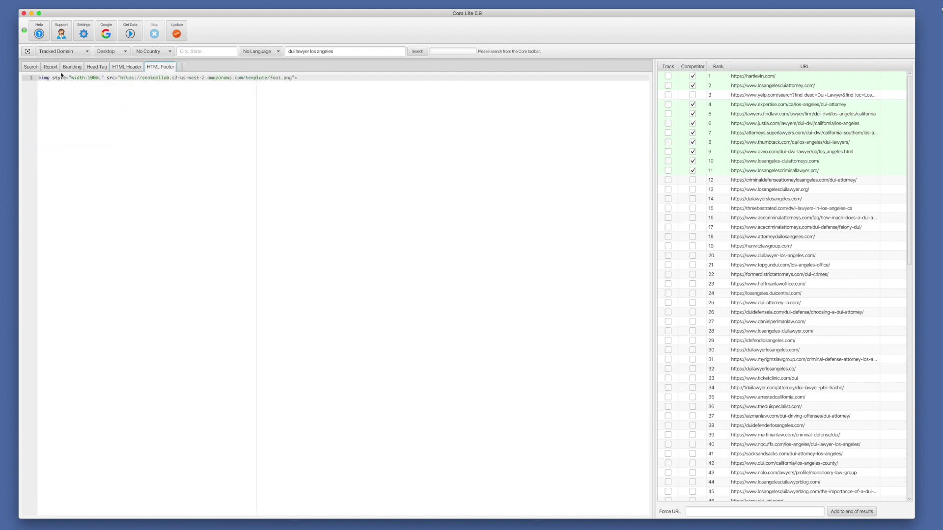
Return to the search results and collect the data to generate the SEO report for the tracked page and selected competitors.
{"action": "left_click", "coordinate": [28, 68]}
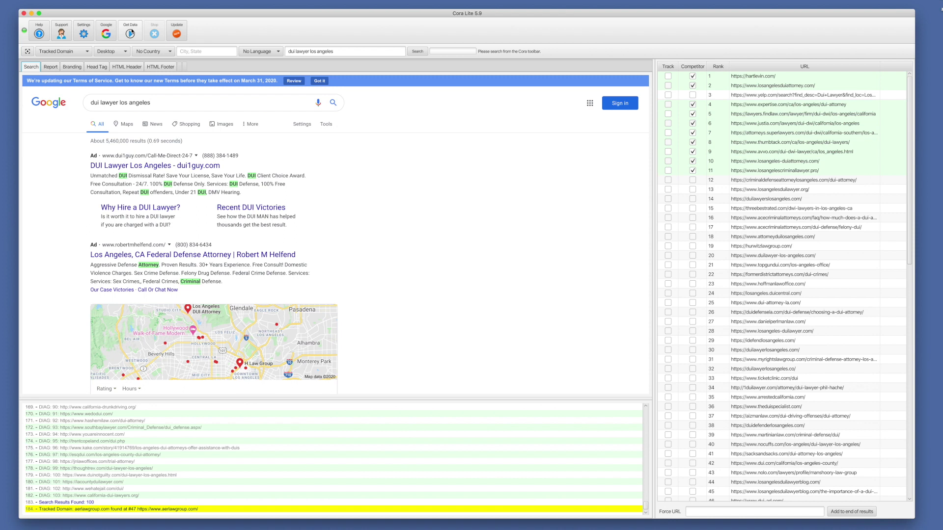
{"action": "left_click", "coordinate": [131, 32]}
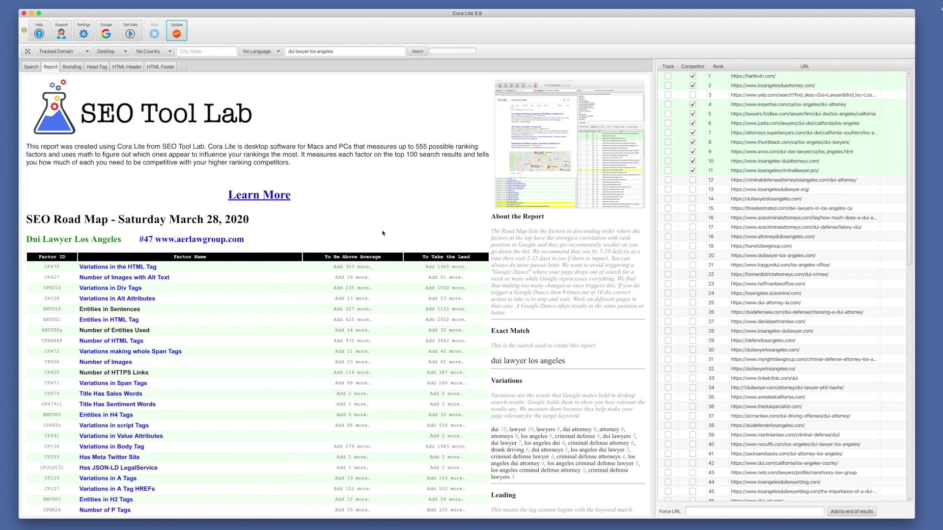
Examine the report's SEO Road Map factors with their recommended additions, along with the keyword variations, entities and LSI words.
{"action": "scroll", "coordinate": [383, 234], "scroll_direction": "down", "scroll_amount": 5}
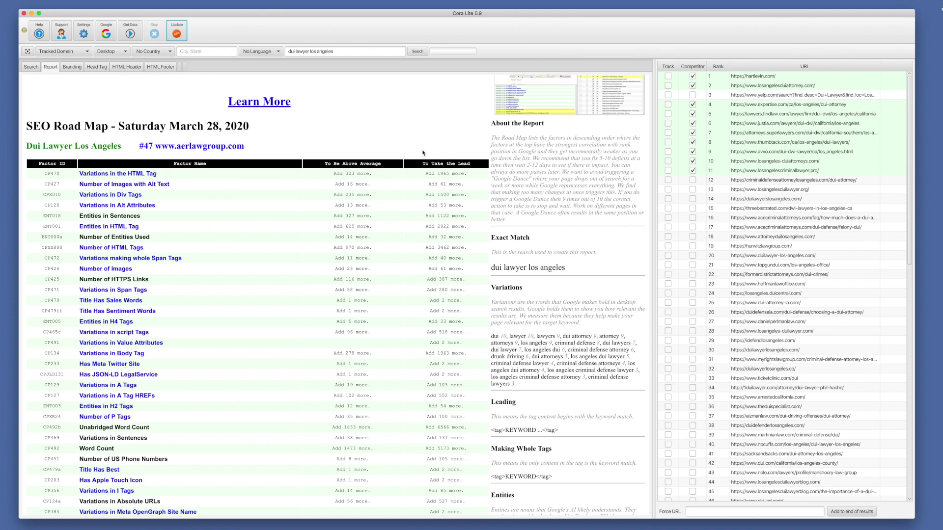
{"action": "scroll", "coordinate": [422, 152], "scroll_direction": "down", "scroll_amount": 2}
{"action": "scroll", "coordinate": [423, 153], "scroll_direction": "up", "scroll_amount": 1}
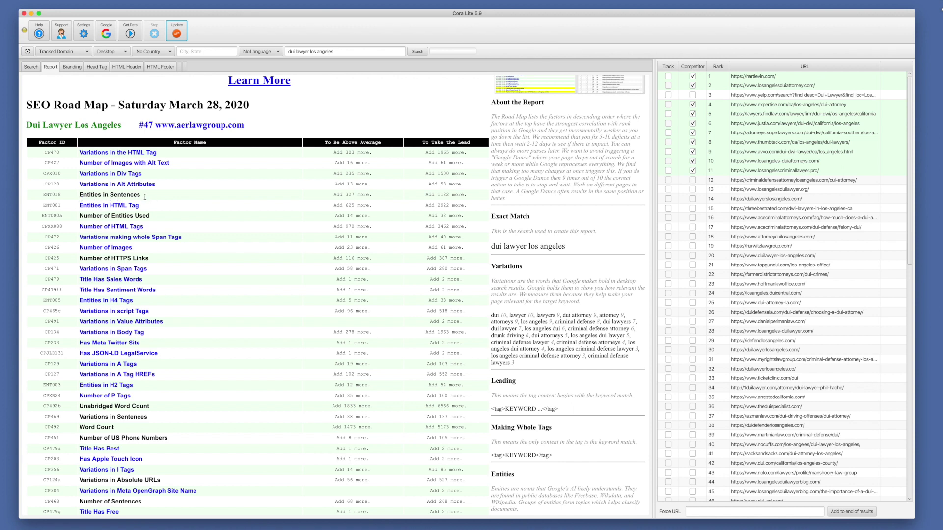
{"action": "scroll", "coordinate": [602, 254], "scroll_direction": "down", "scroll_amount": 5}
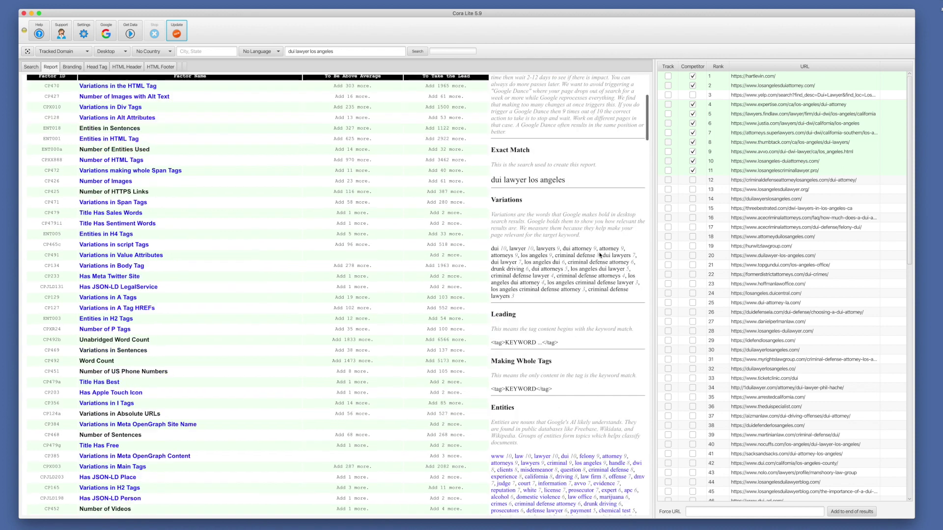
{"action": "scroll", "coordinate": [570, 231], "scroll_direction": "down", "scroll_amount": 5}
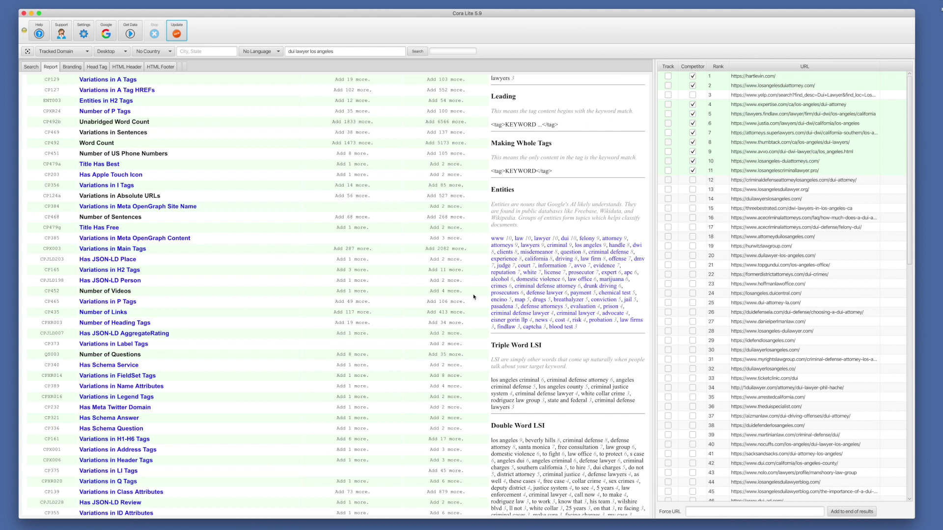
{"action": "scroll", "coordinate": [330, 267], "scroll_direction": "down", "scroll_amount": 10}
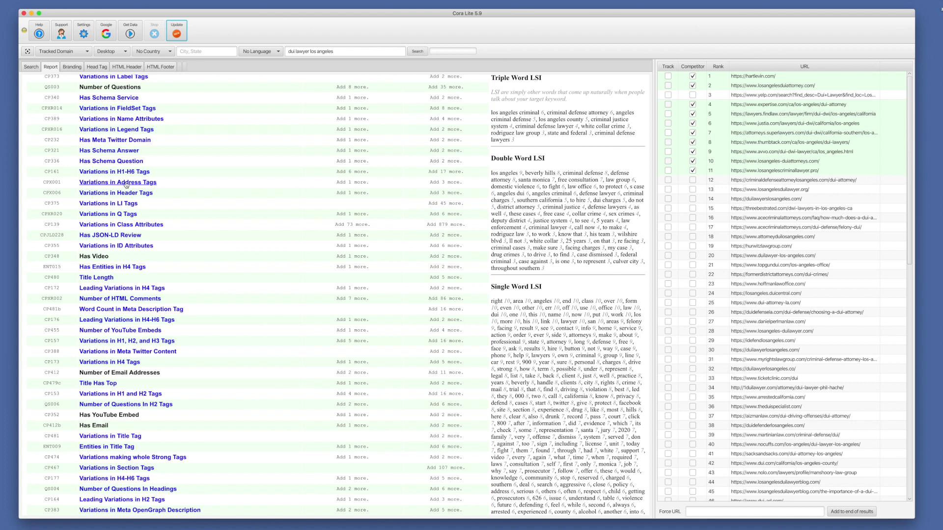
{"action": "scroll", "coordinate": [226, 216], "scroll_direction": "down", "scroll_amount": 5}
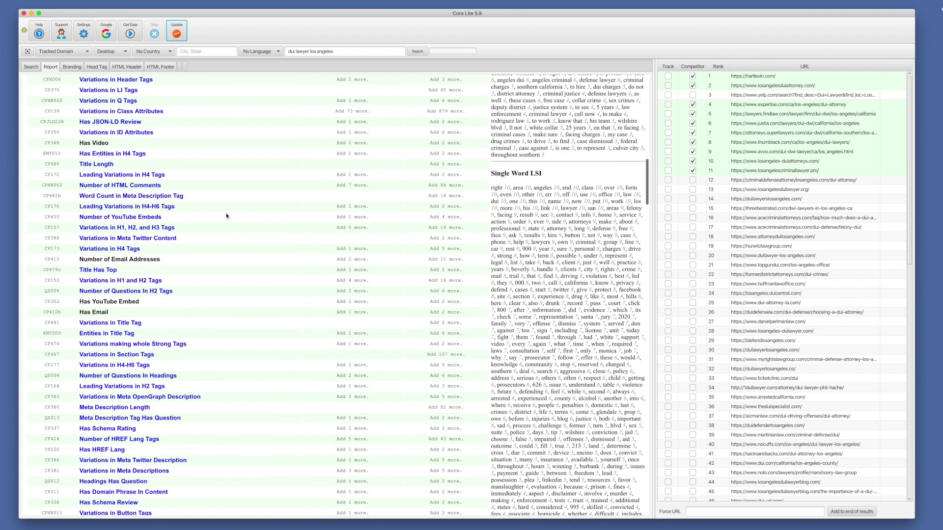
{"action": "scroll", "coordinate": [227, 216], "scroll_direction": "down", "scroll_amount": 13}
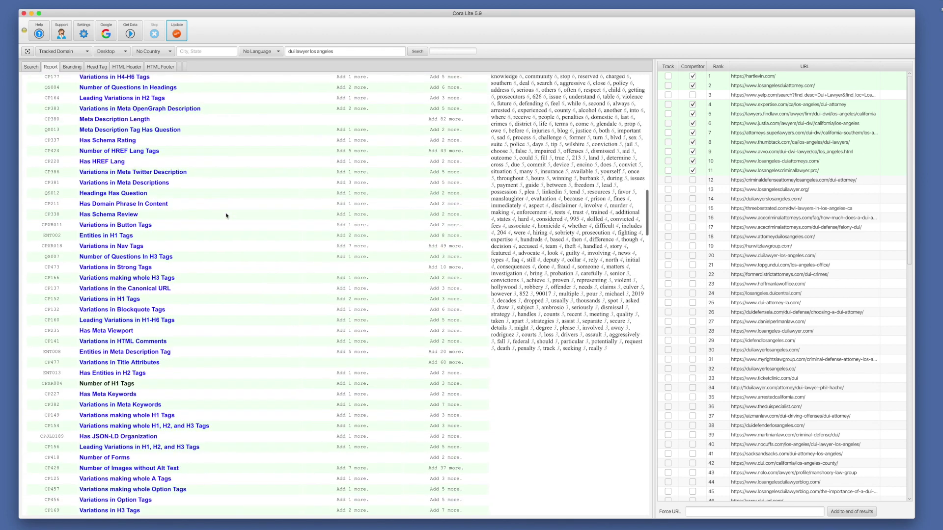
Examine the Competitive Comparison table, comparing the tracked page's factor values with the average, maximum, competitors and correlations.
{"action": "scroll", "coordinate": [227, 216], "scroll_direction": "down", "scroll_amount": 14}
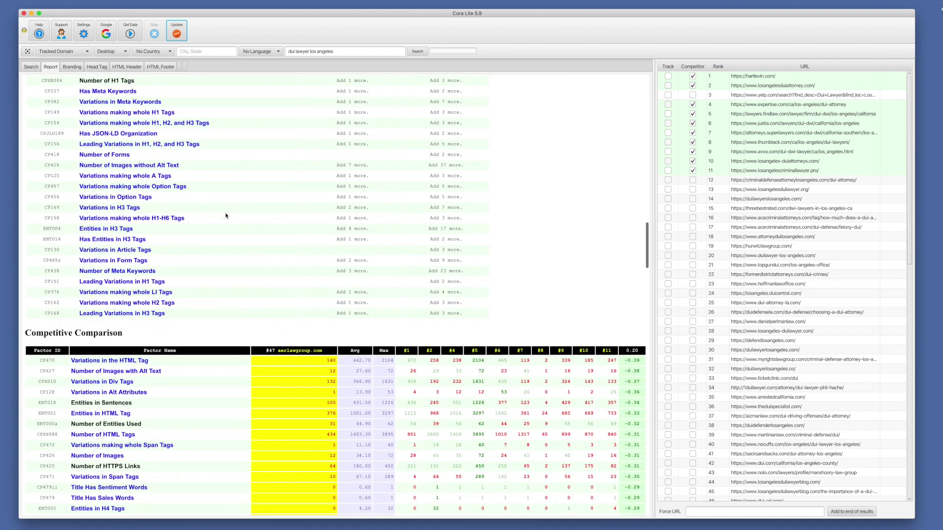
{"action": "scroll", "coordinate": [225, 216], "scroll_direction": "down", "scroll_amount": 7}
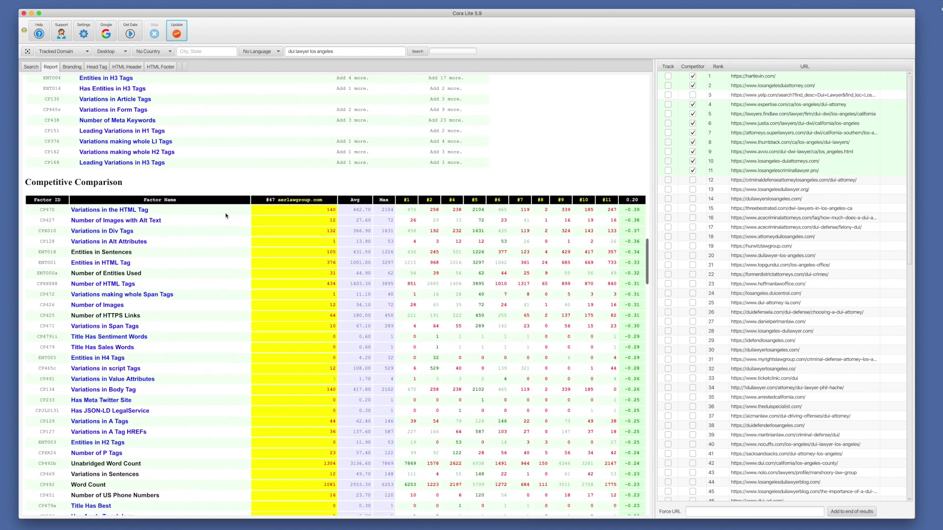
{"action": "scroll", "coordinate": [226, 216], "scroll_direction": "down", "scroll_amount": 3}
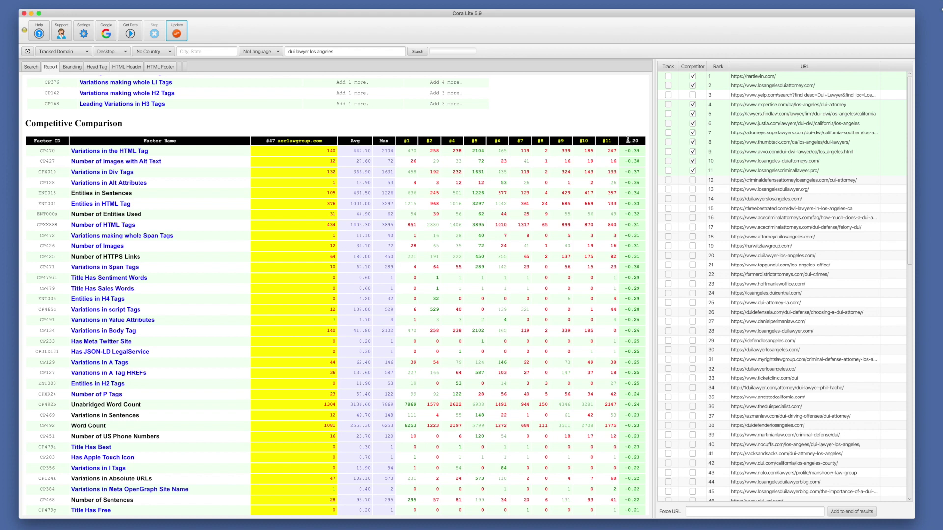
{"action": "scroll", "coordinate": [630, 221], "scroll_direction": "down", "scroll_amount": 10}
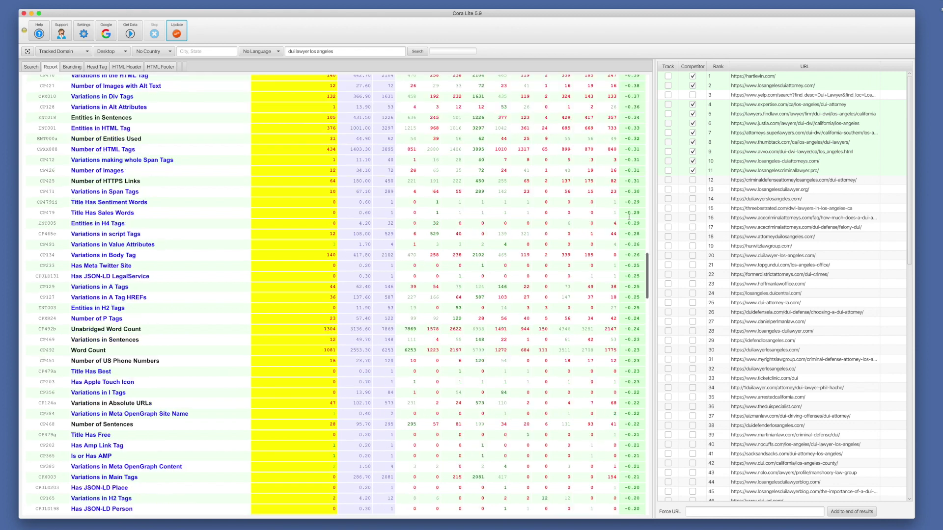
{"action": "scroll", "coordinate": [630, 218], "scroll_direction": "down", "scroll_amount": 1}
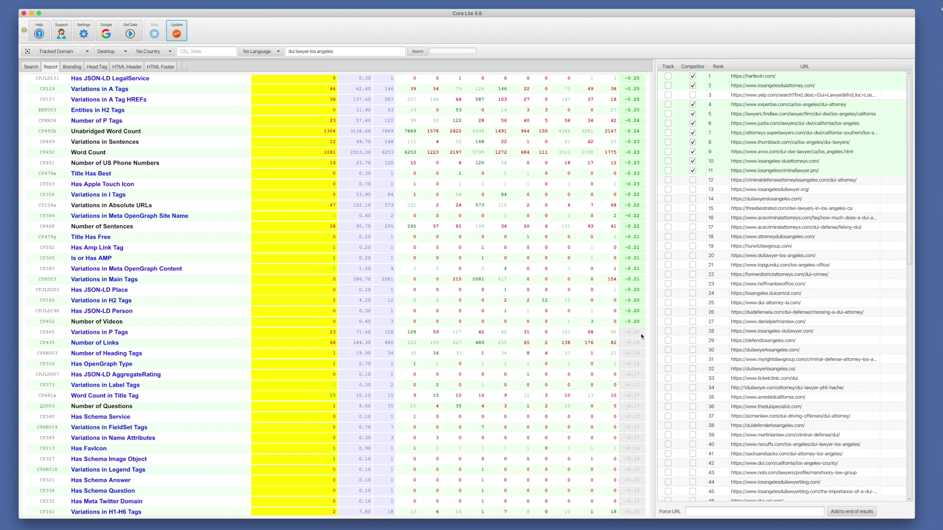
{"action": "scroll", "coordinate": [642, 336], "scroll_direction": "down", "scroll_amount": 8}
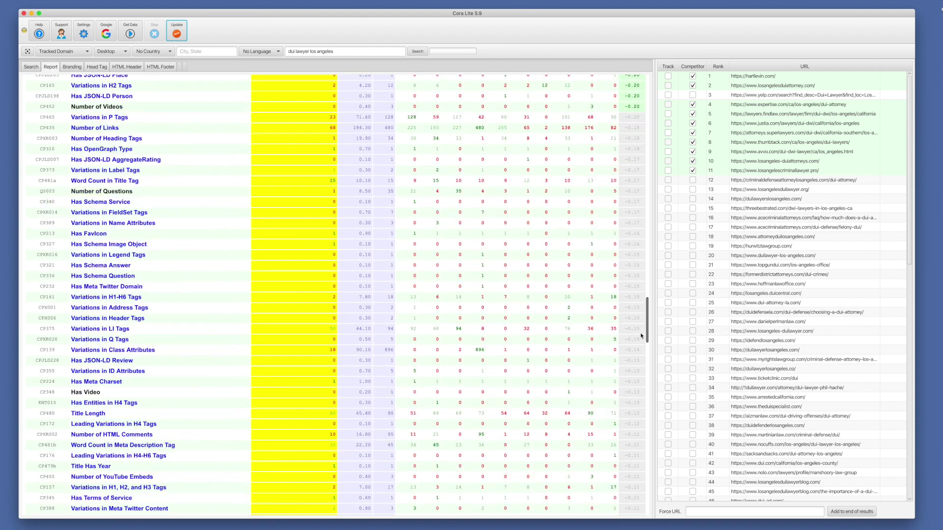
{"action": "scroll", "coordinate": [642, 336], "scroll_direction": "down", "scroll_amount": 10}
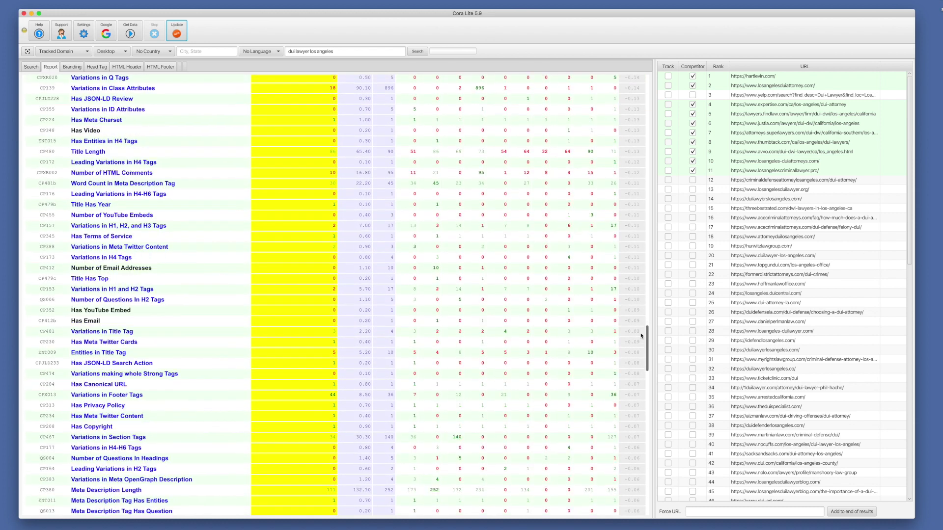
Look through the Search Results Snapshot table of ranks, domains, page titles and URLs.
{"action": "scroll", "coordinate": [642, 336], "scroll_direction": "down", "scroll_amount": 15}
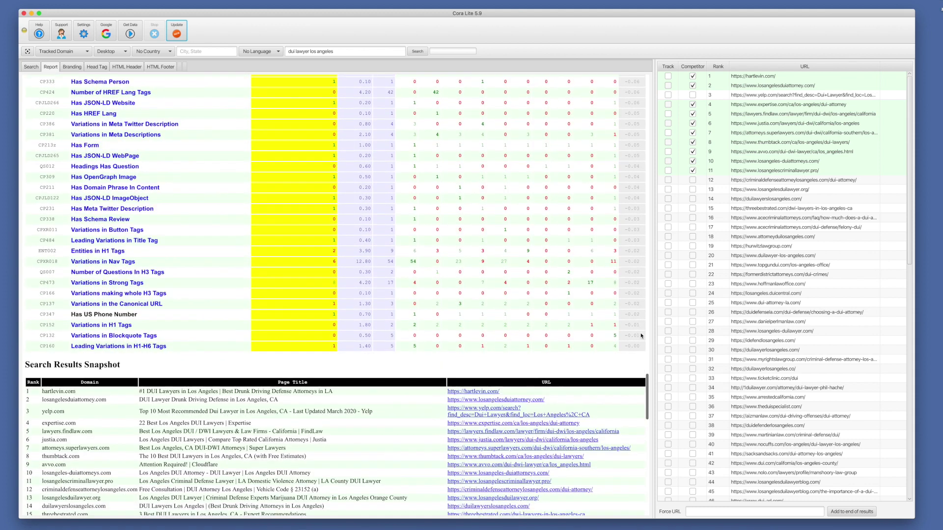
{"action": "scroll", "coordinate": [641, 336], "scroll_direction": "down", "scroll_amount": 1}
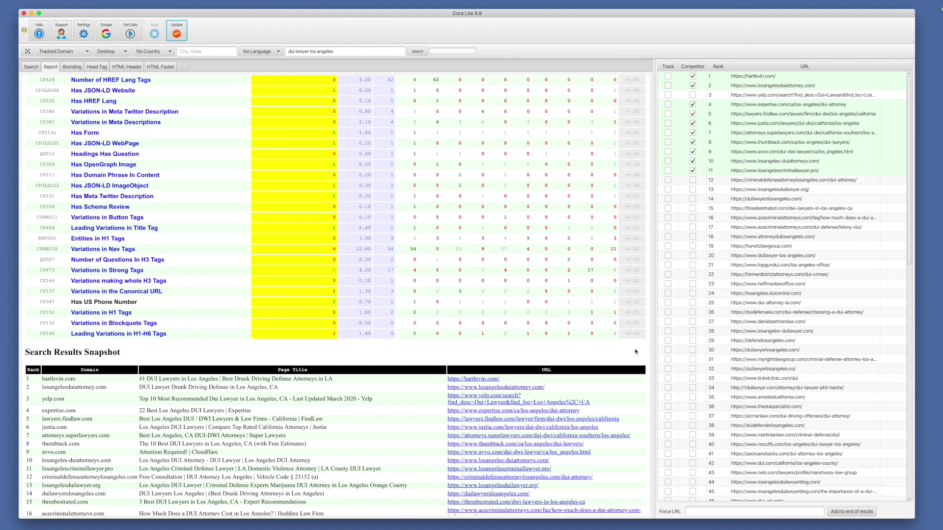
{"action": "scroll", "coordinate": [627, 343], "scroll_direction": "down", "scroll_amount": 10}
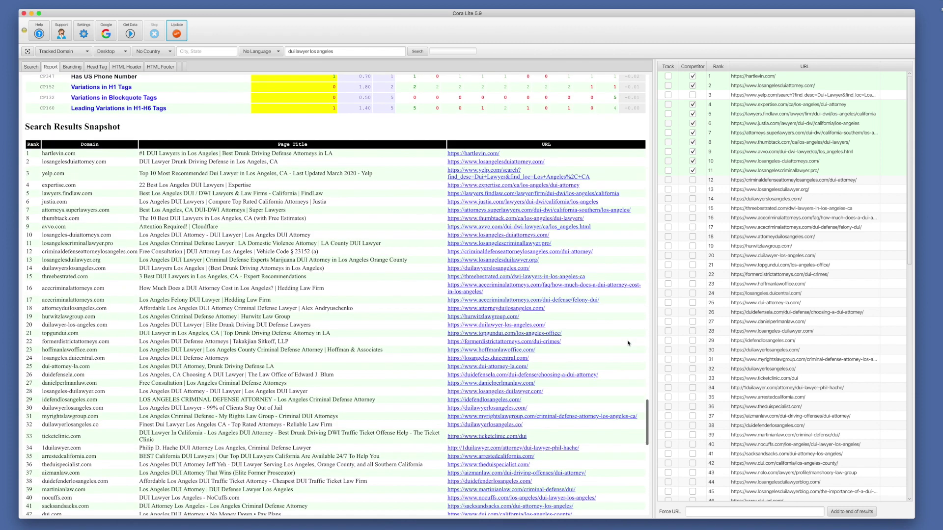
Examine the remaining rows of the Search Results Snapshot and the Competitive Comparison factors above it, ending back at the SEO Road Map.
{"action": "scroll", "coordinate": [627, 343], "scroll_direction": "down", "scroll_amount": 1}
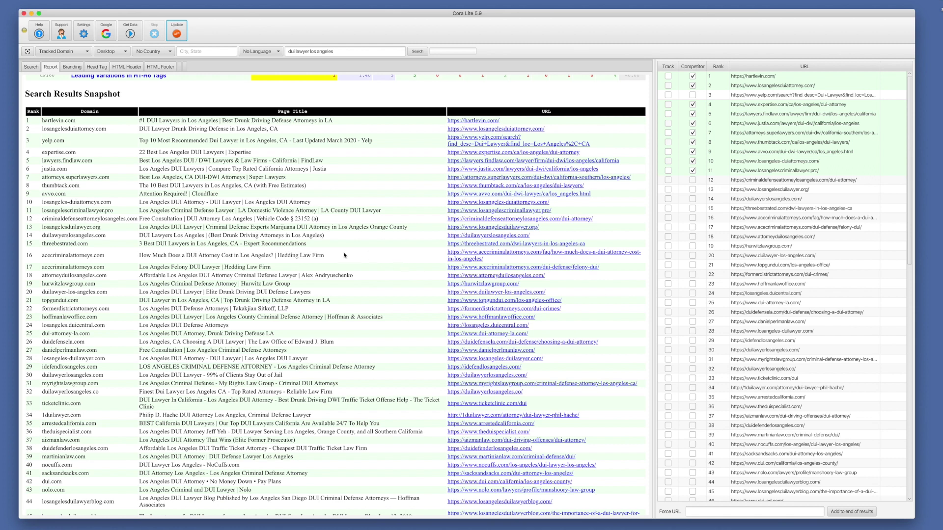
{"action": "scroll", "coordinate": [345, 255], "scroll_direction": "down", "scroll_amount": 5}
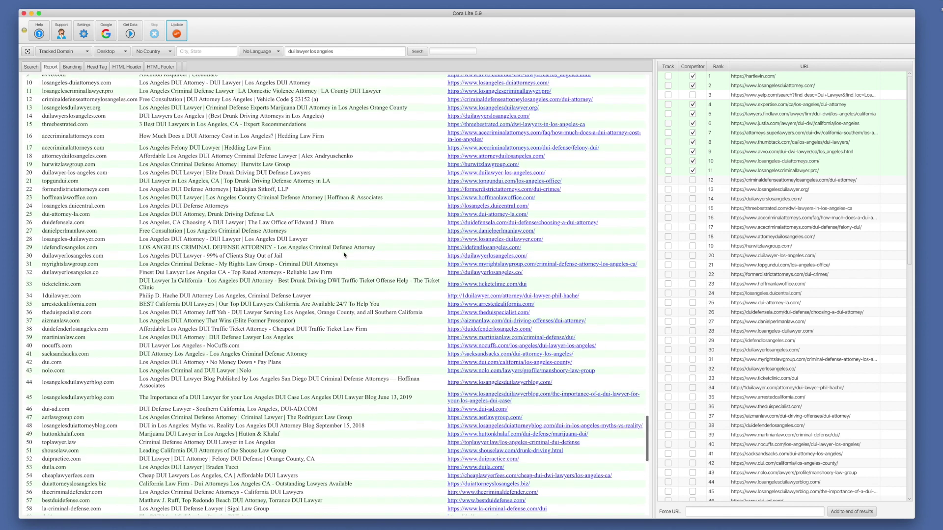
{"action": "scroll", "coordinate": [344, 255], "scroll_direction": "up", "scroll_amount": 7}
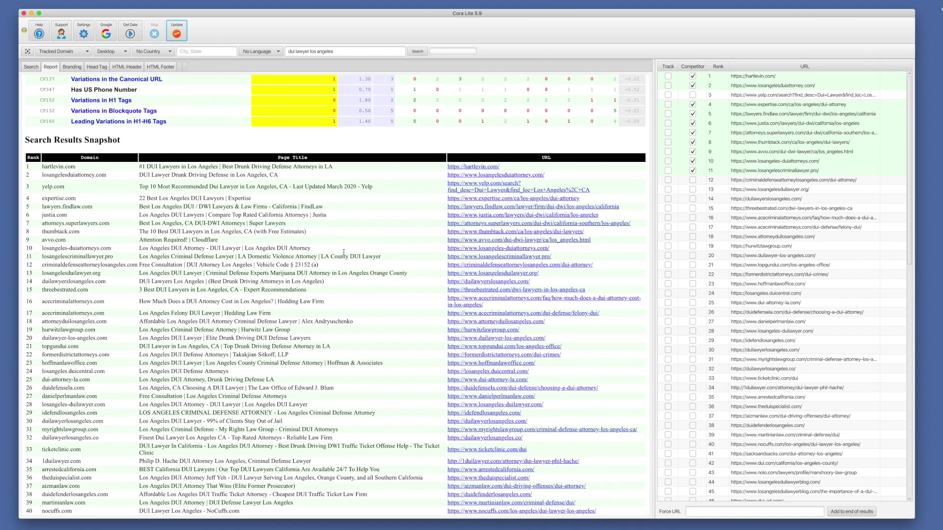
{"action": "scroll", "coordinate": [344, 253], "scroll_direction": "up", "scroll_amount": 20}
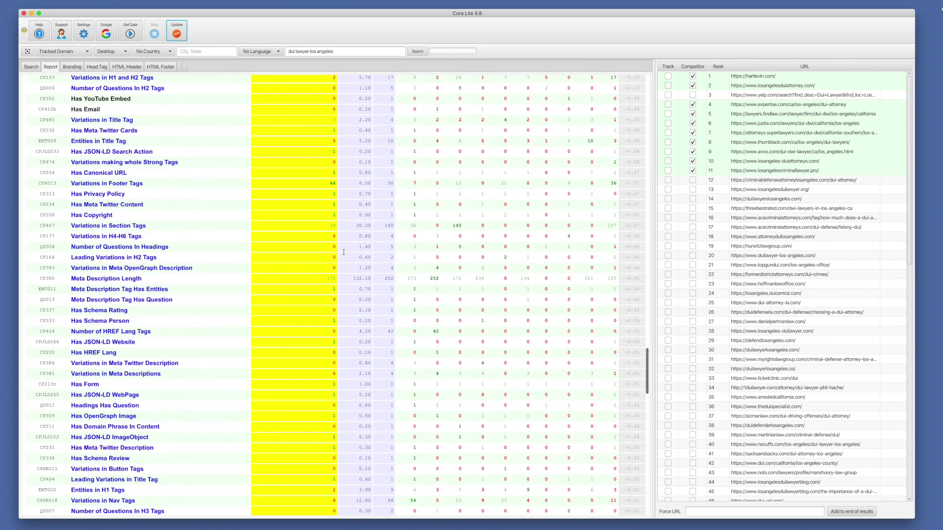
{"action": "scroll", "coordinate": [343, 253], "scroll_direction": "up", "scroll_amount": 20}
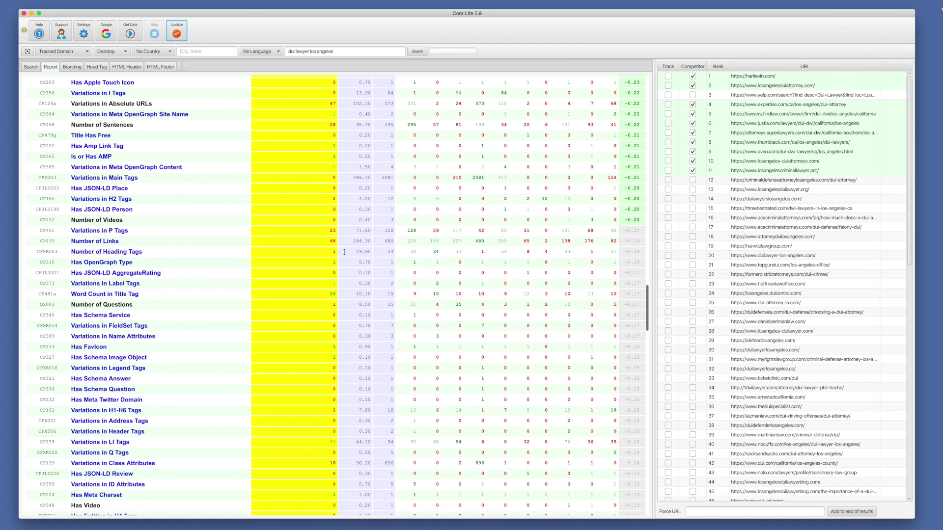
{"action": "scroll", "coordinate": [345, 252], "scroll_direction": "down", "scroll_amount": 20}
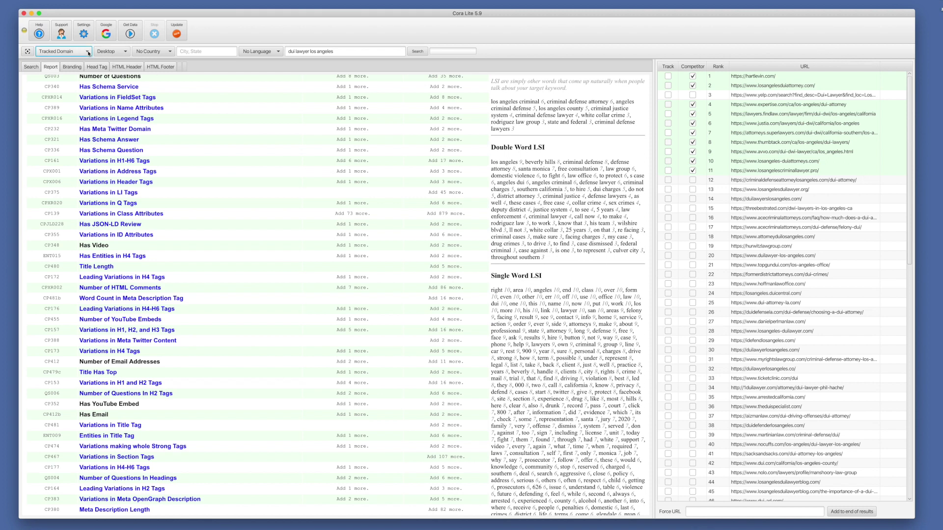
Set the report scope to All Results instead of the tracked domain only.
{"action": "left_click", "coordinate": [74, 51]}
{"action": "left_click", "coordinate": [61, 63]}
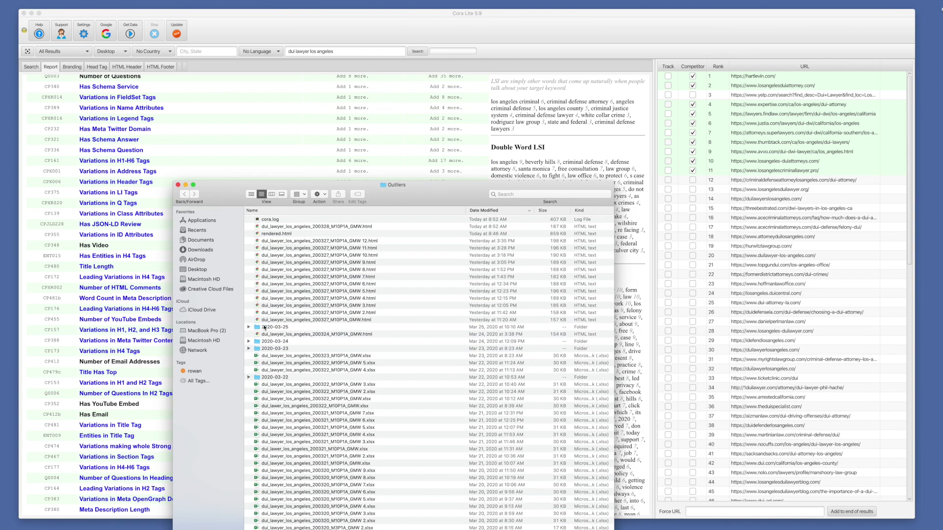
Switch to Finder, open the 2020-03-25 folder in Outliers and move the misspelled dui_lawyer_los_anageles folder to the trash.
{"action": "double_click", "coordinate": [264, 327]}
{"action": "left_click_drag", "start_coordinate": [408, 195], "coordinate": [388, 80]}
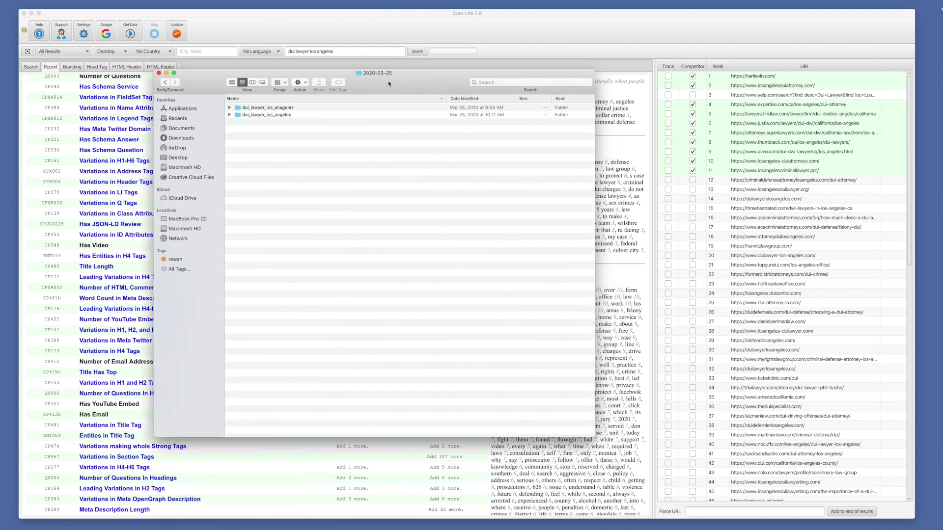
{"action": "right_click", "coordinate": [254, 108]}
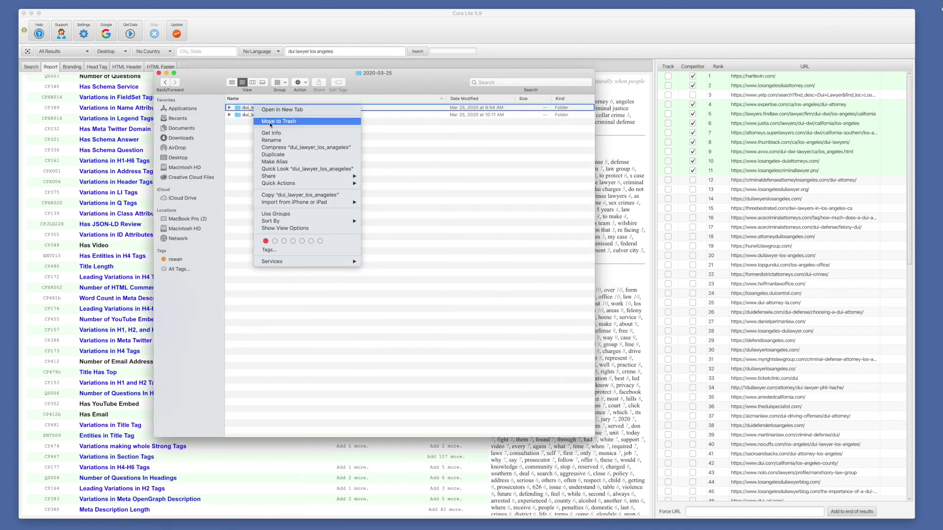
{"action": "left_click", "coordinate": [270, 121]}
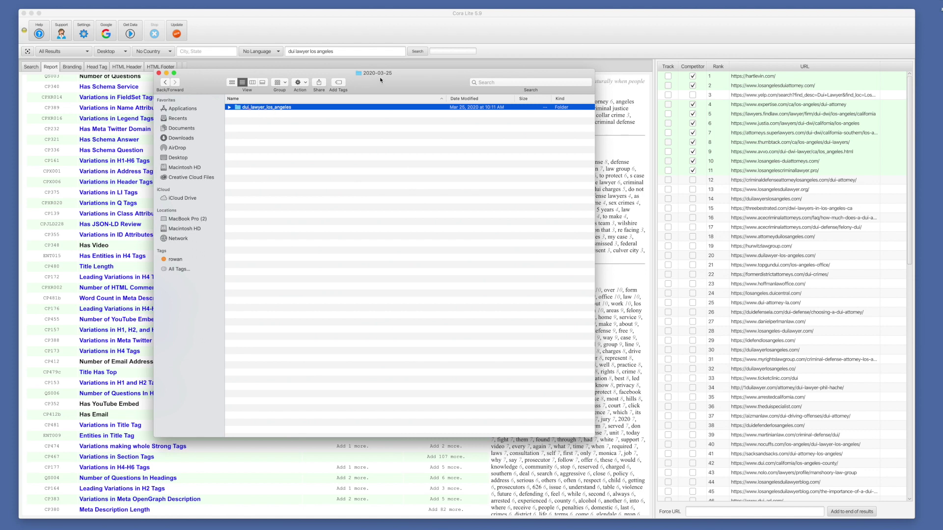
Open the dui_lawyer_los_angeles folder and look through its numbered HTML reports for the ranked sites.
{"action": "double_click", "coordinate": [239, 108]}
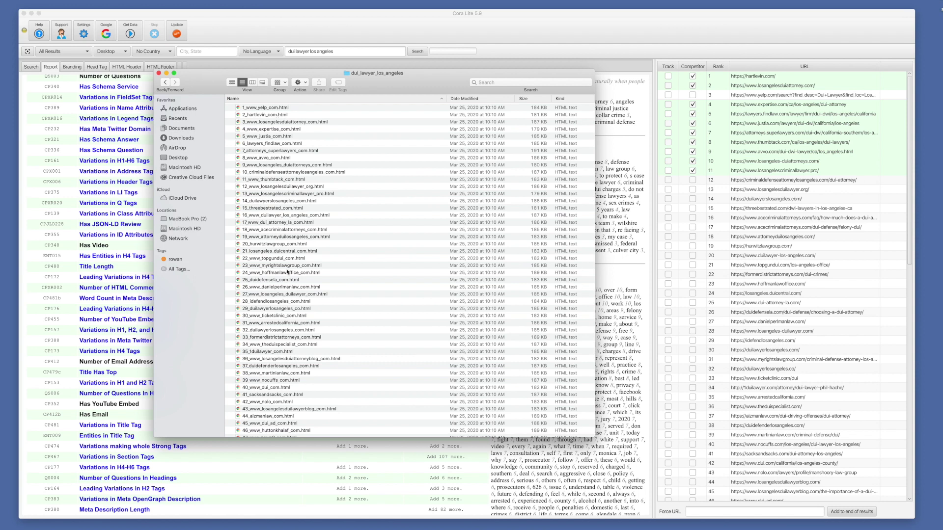
{"action": "scroll", "coordinate": [295, 354], "scroll_direction": "down", "scroll_amount": 15}
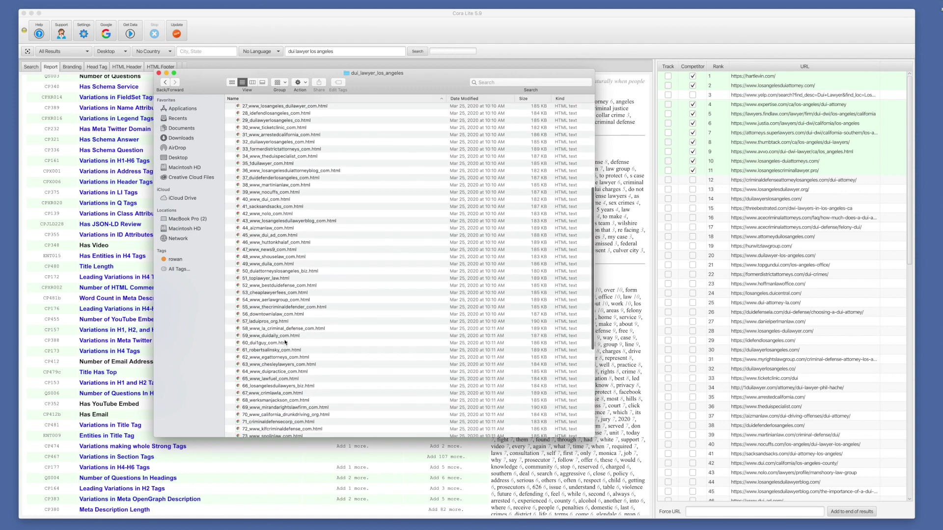
{"action": "scroll", "coordinate": [285, 343], "scroll_direction": "up", "scroll_amount": 15}
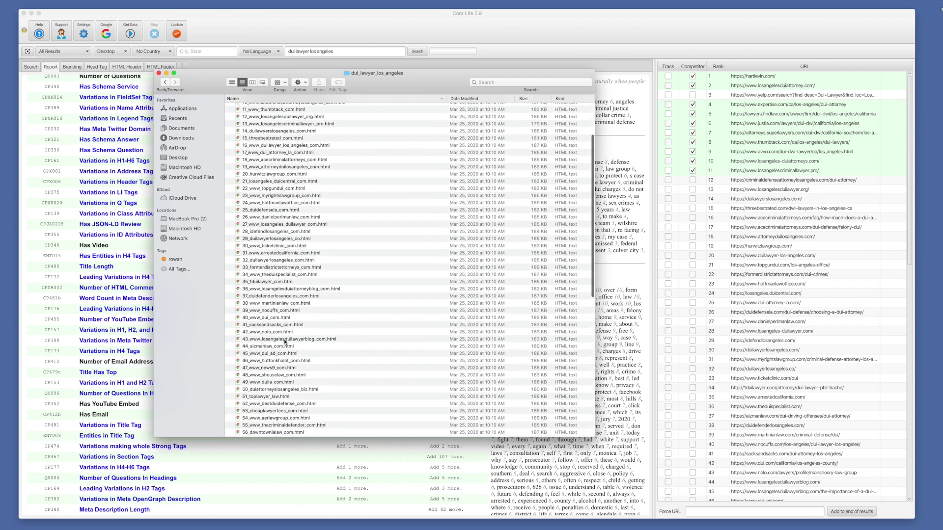
{"action": "scroll", "coordinate": [285, 341], "scroll_direction": "down", "scroll_amount": 1}
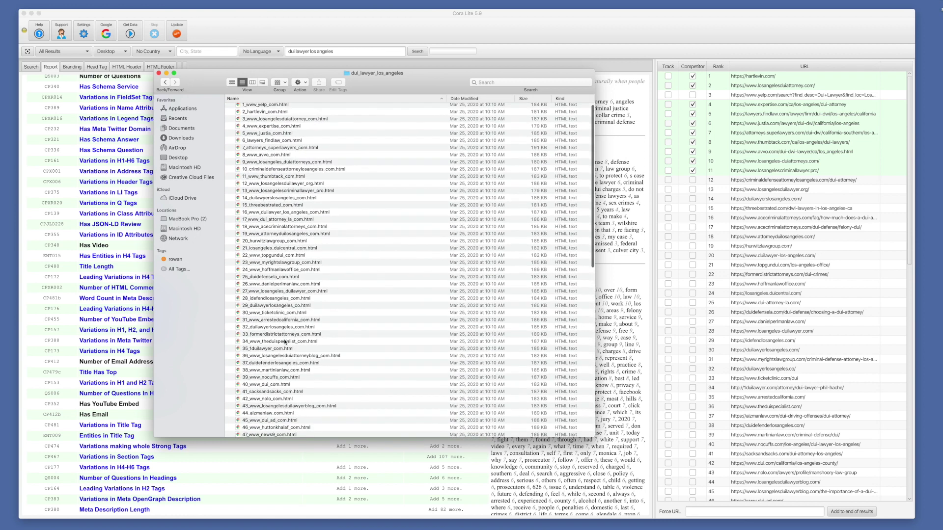
{"action": "scroll", "coordinate": [285, 342], "scroll_direction": "down", "scroll_amount": 5}
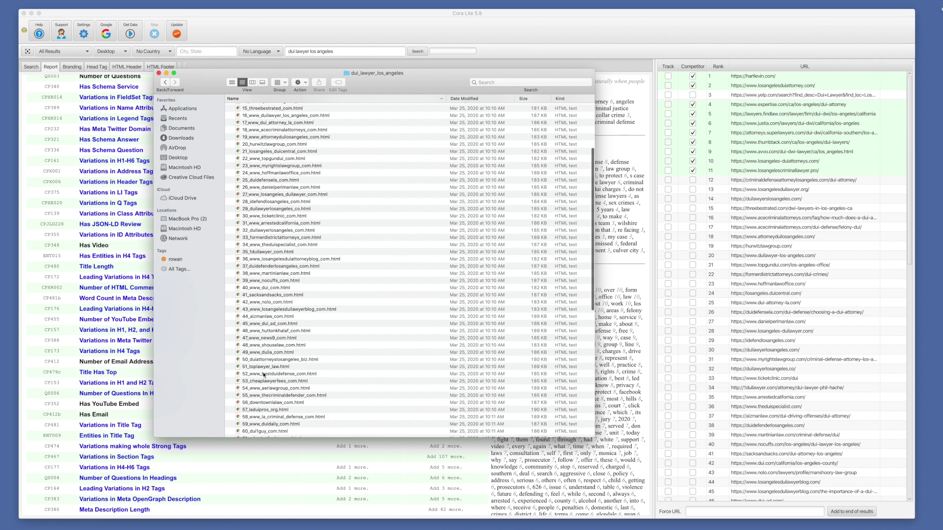
Open the 44_aizmanlaw_com.html report in the browser and view the reference page for its Has Amp Link Tag factor, returning to the report.
{"action": "double_click", "coordinate": [265, 317]}
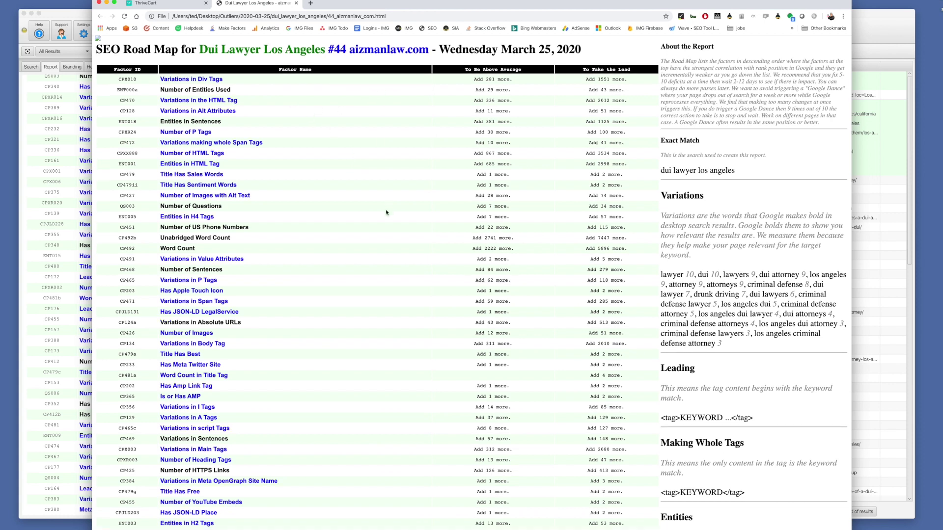
{"action": "scroll", "coordinate": [388, 210], "scroll_direction": "down", "scroll_amount": 6}
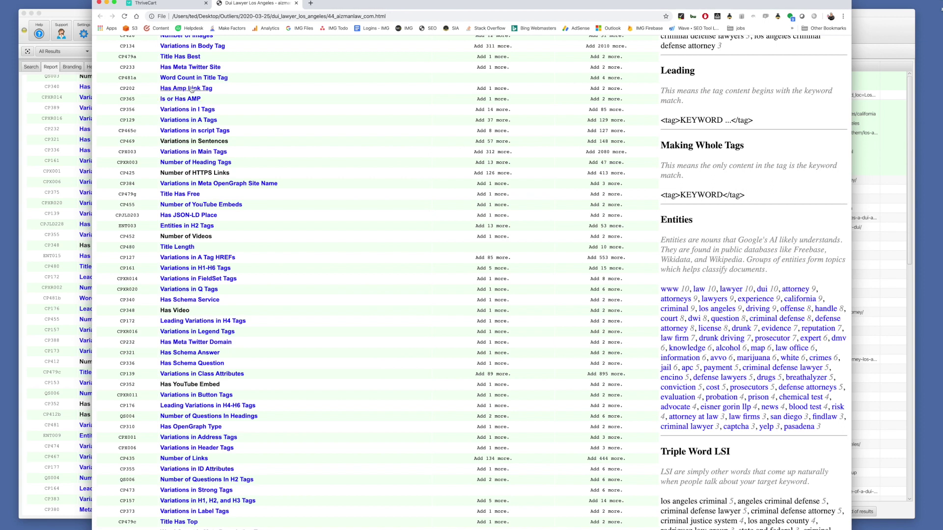
{"action": "left_click", "coordinate": [191, 89]}
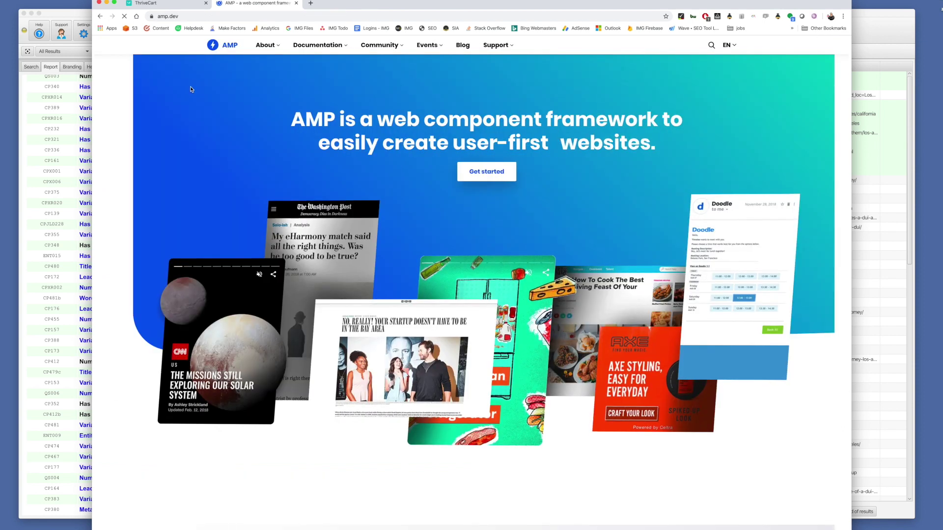
{"action": "left_click", "coordinate": [102, 16]}
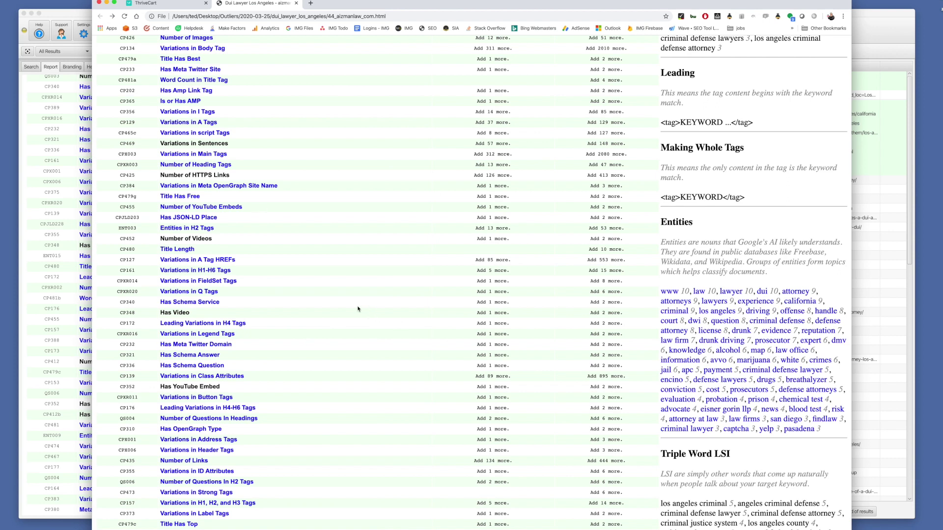
View the reference pages for the Has Schema Answer and Variations in Label Tags factors, returning to the report after each.
{"action": "scroll", "coordinate": [345, 307], "scroll_direction": "down", "scroll_amount": 3}
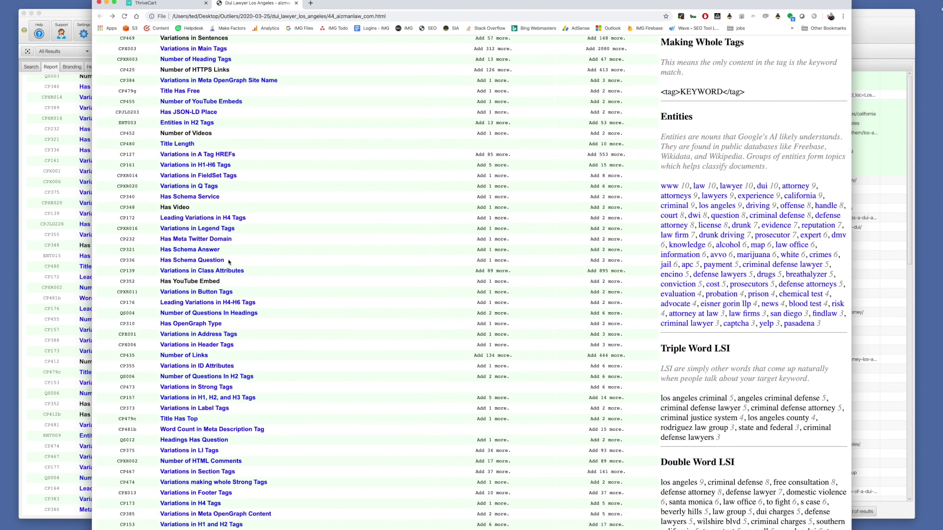
{"action": "left_click", "coordinate": [189, 250]}
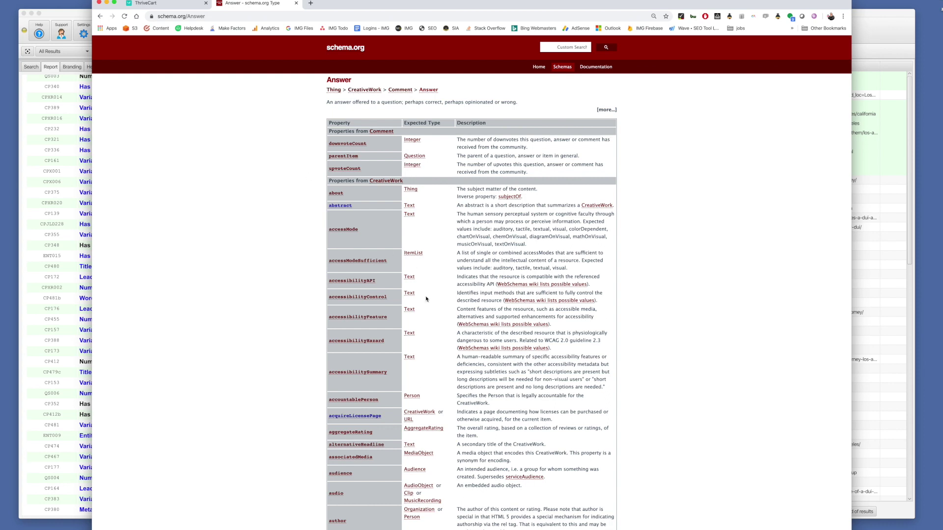
{"action": "left_click", "coordinate": [100, 17]}
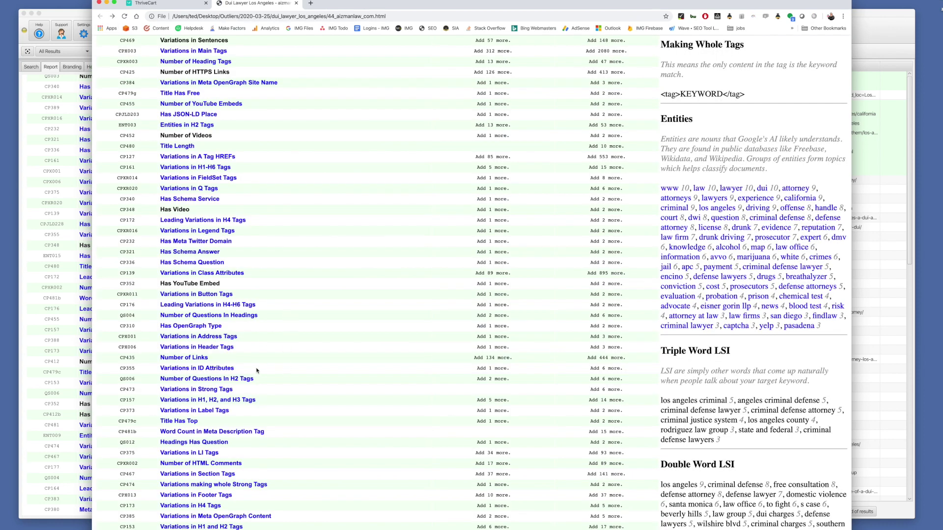
{"action": "scroll", "coordinate": [256, 371], "scroll_direction": "down", "scroll_amount": 3}
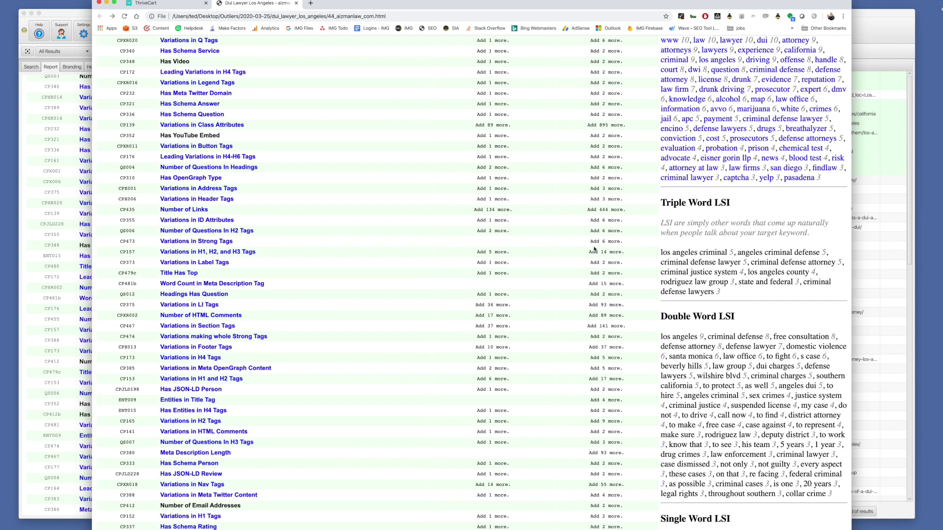
{"action": "left_click", "coordinate": [216, 264]}
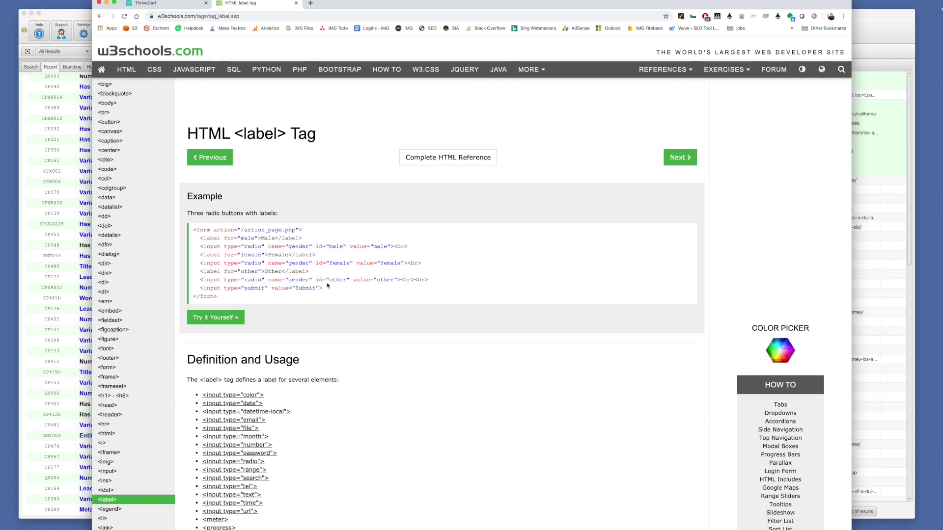
{"action": "left_click", "coordinate": [100, 16]}
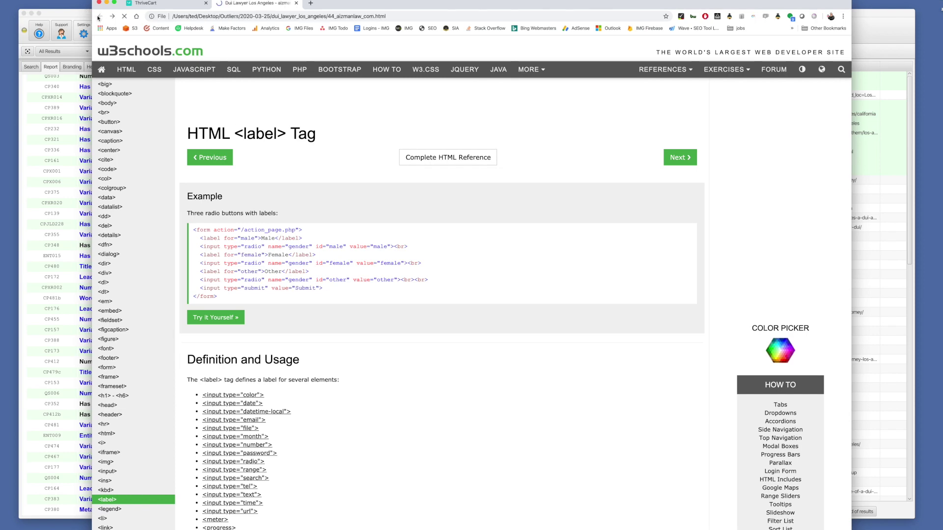
Look through the aizmanlaw.com SEO Road Map down to its last factors and return to its beginning.
{"action": "scroll", "coordinate": [270, 257], "scroll_direction": "down", "scroll_amount": 15}
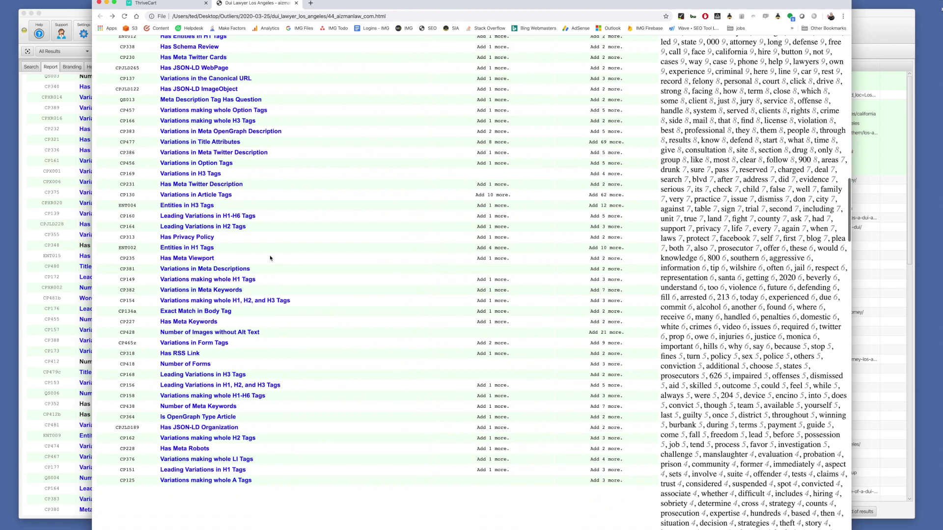
{"action": "scroll", "coordinate": [270, 257], "scroll_direction": "up", "scroll_amount": 10}
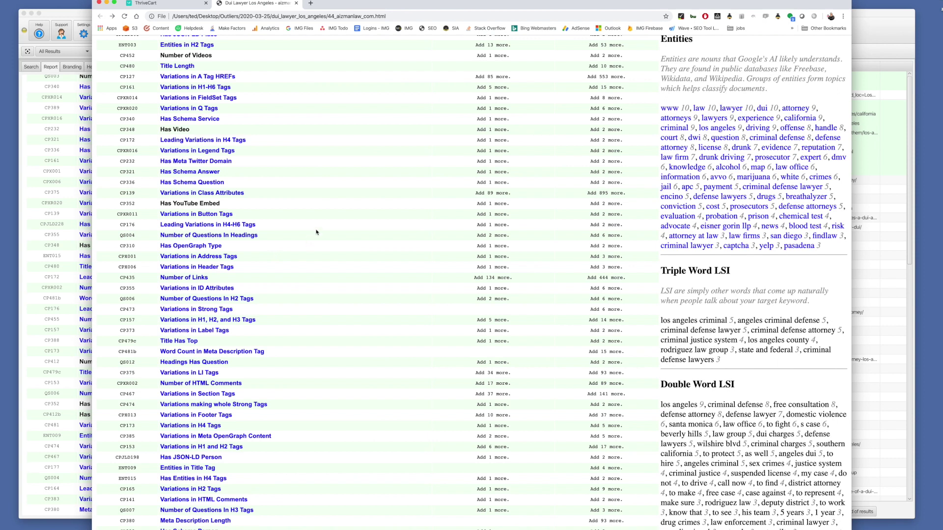
{"action": "scroll", "coordinate": [342, 195], "scroll_direction": "up", "scroll_amount": 10}
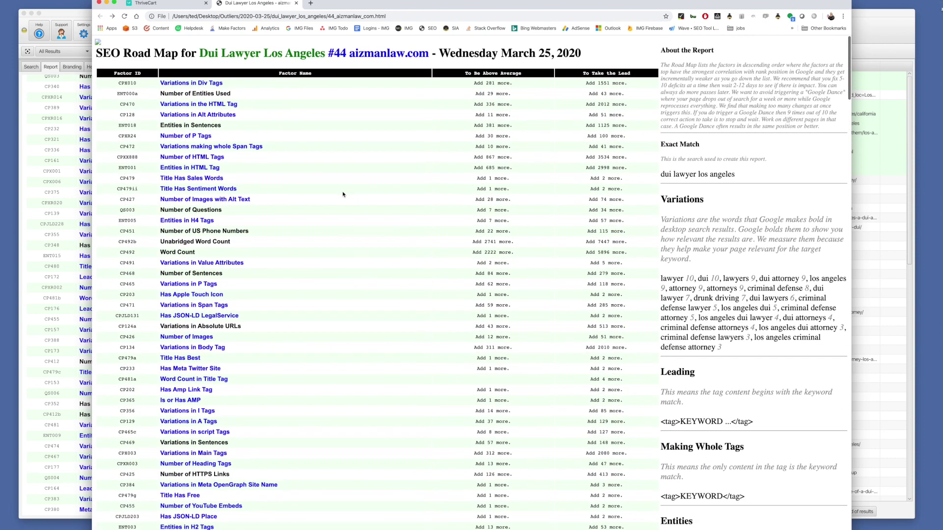
{"action": "scroll", "coordinate": [480, 93], "scroll_direction": "down", "scroll_amount": 1}
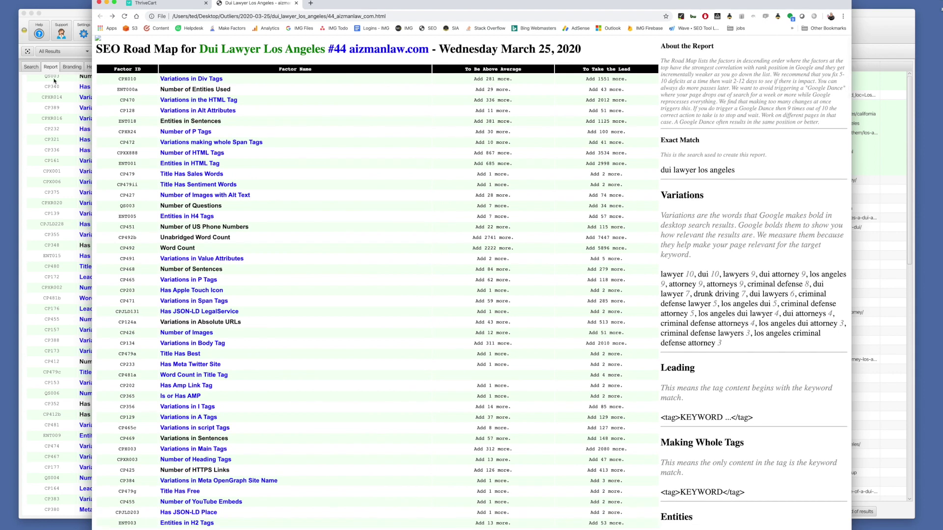